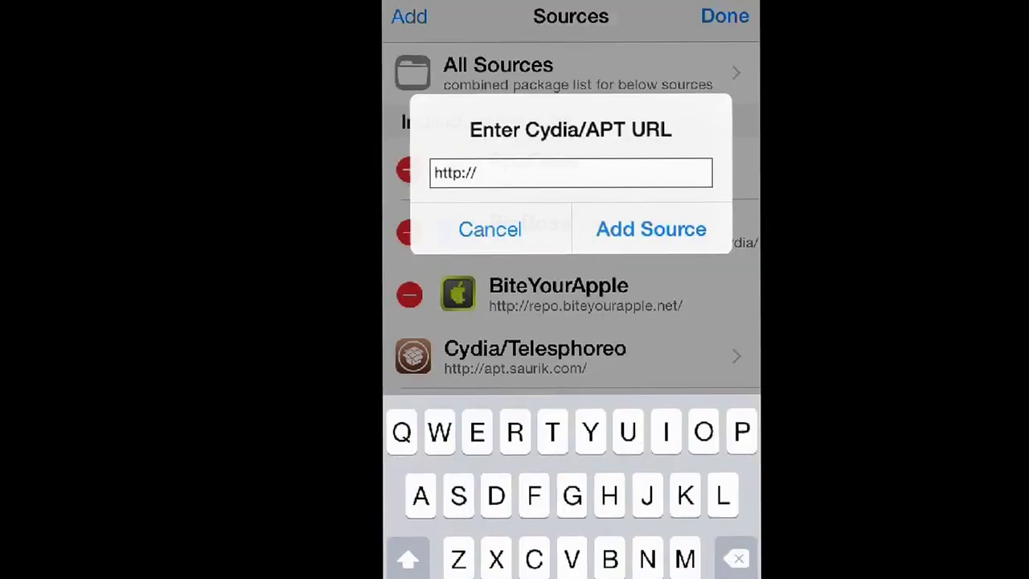
{"action": "type", "text": "rep"}
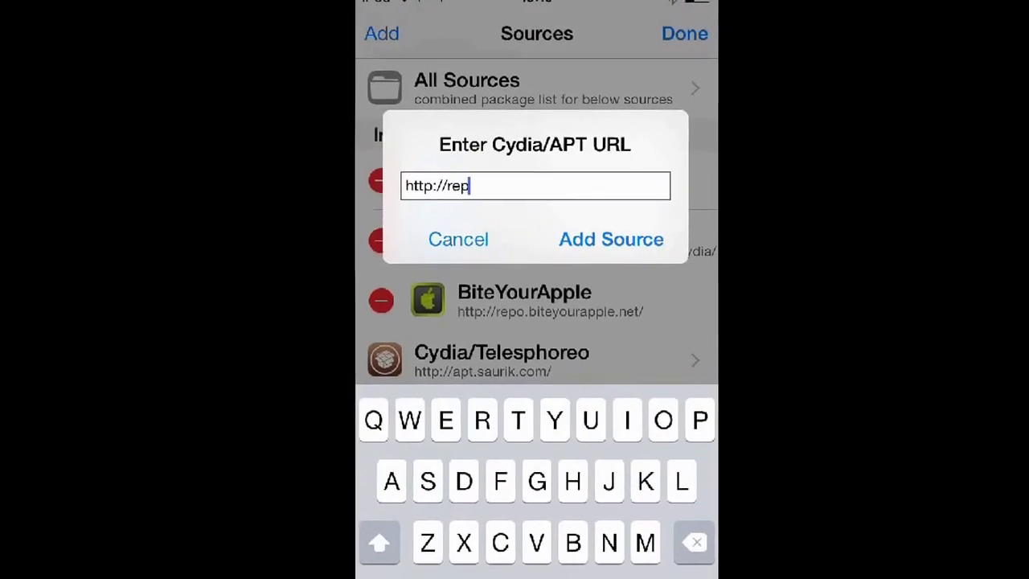
{"action": "type", "text": "o.insan"}
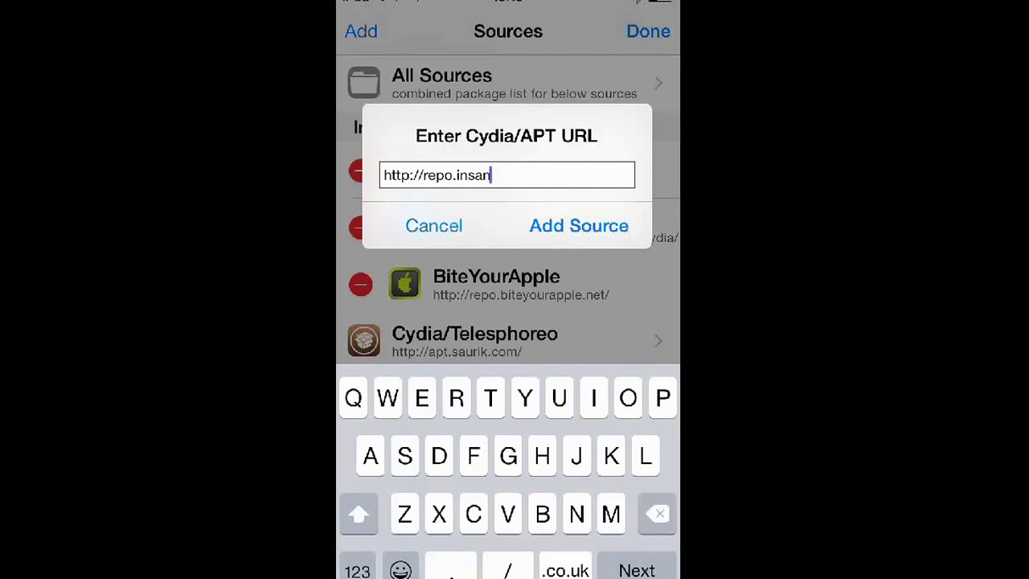
{"action": "type", "text": "elyi"}
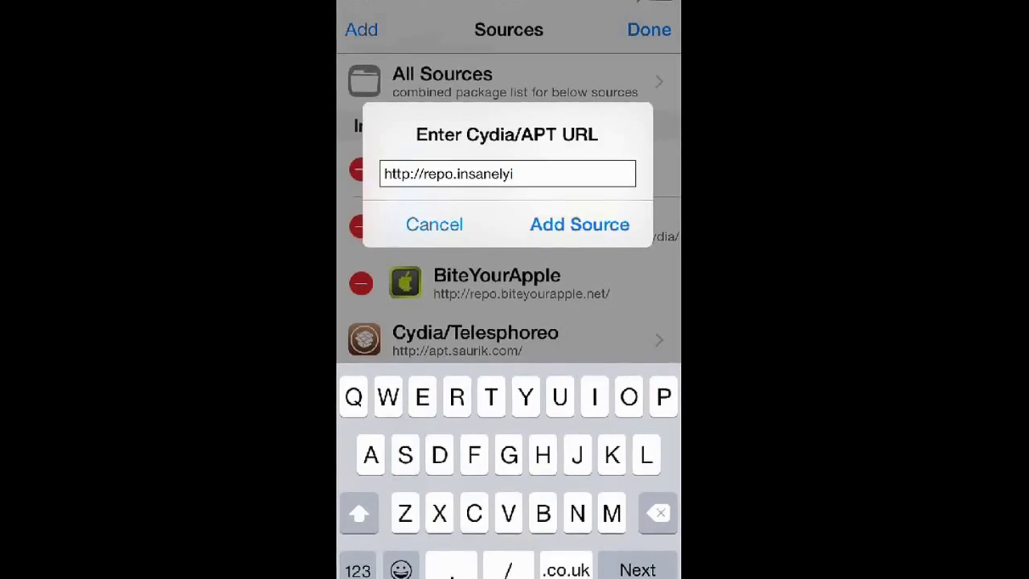
{"action": "type", "text": ".com"}
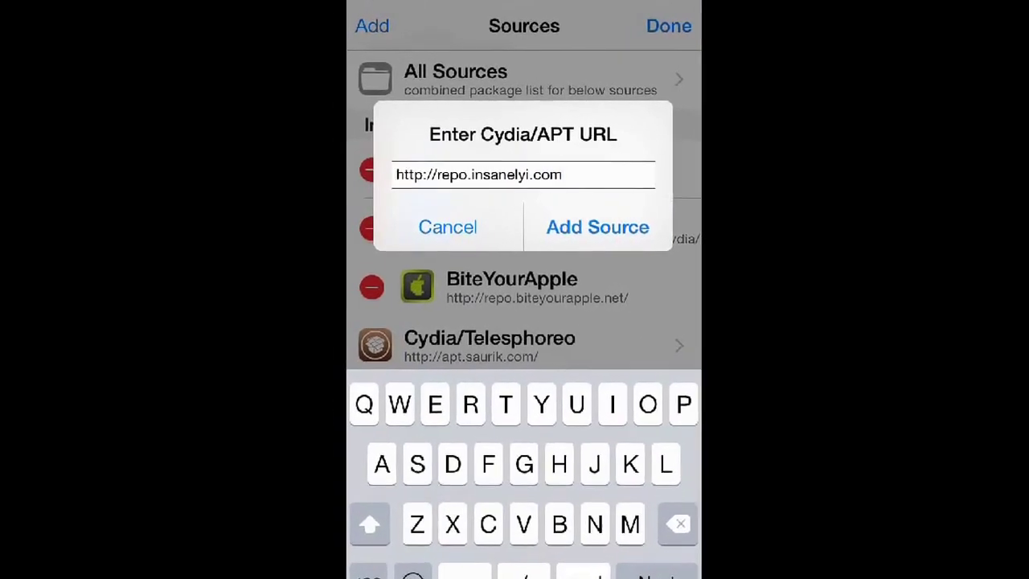
{"action": "left_click", "coordinate": [605, 229]}
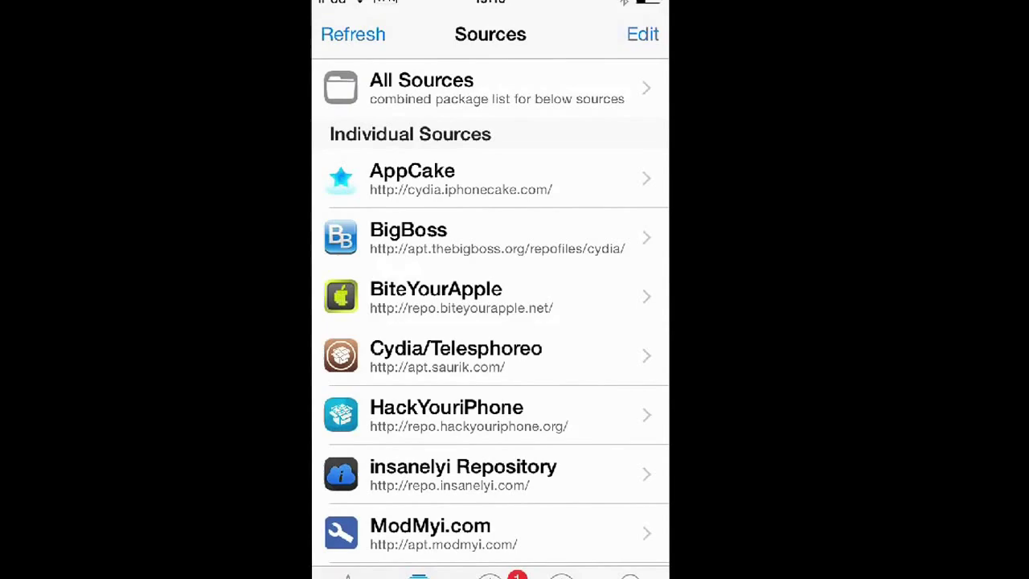
Browse the insanelyi repository's All Packages list from the N index letter
{"action": "left_click", "coordinate": [462, 476]}
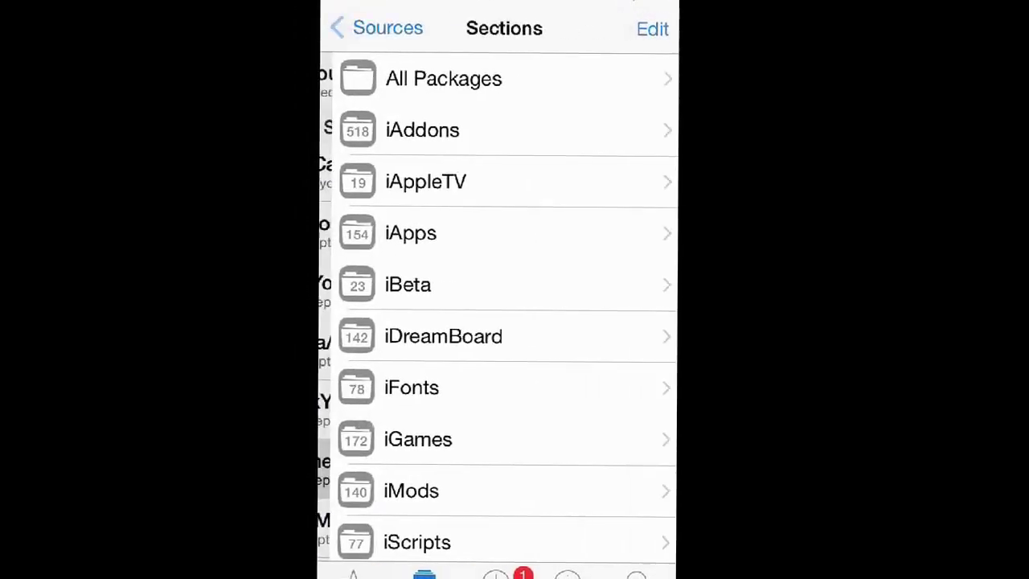
{"action": "left_click", "coordinate": [426, 73]}
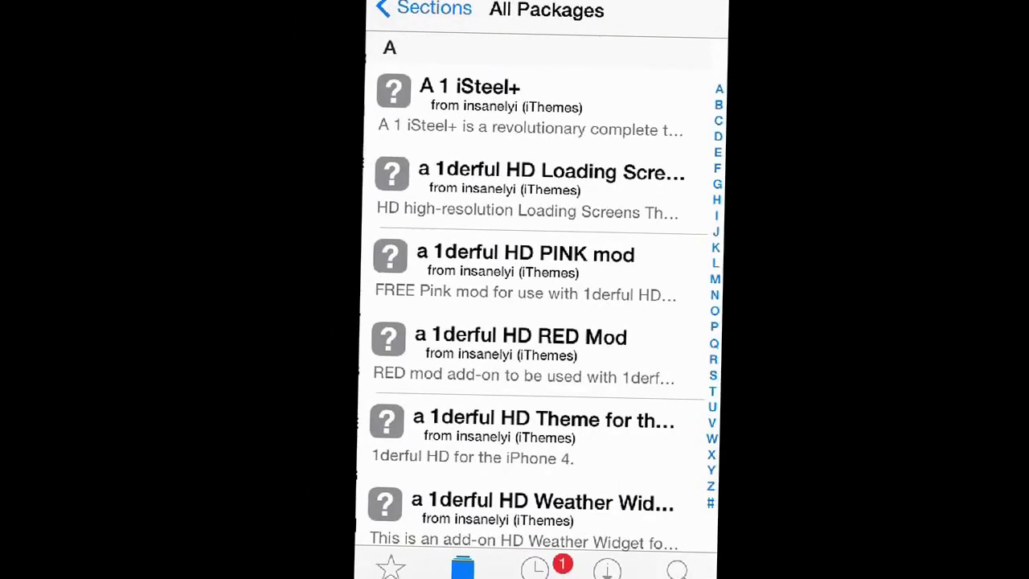
{"action": "left_click", "coordinate": [719, 286]}
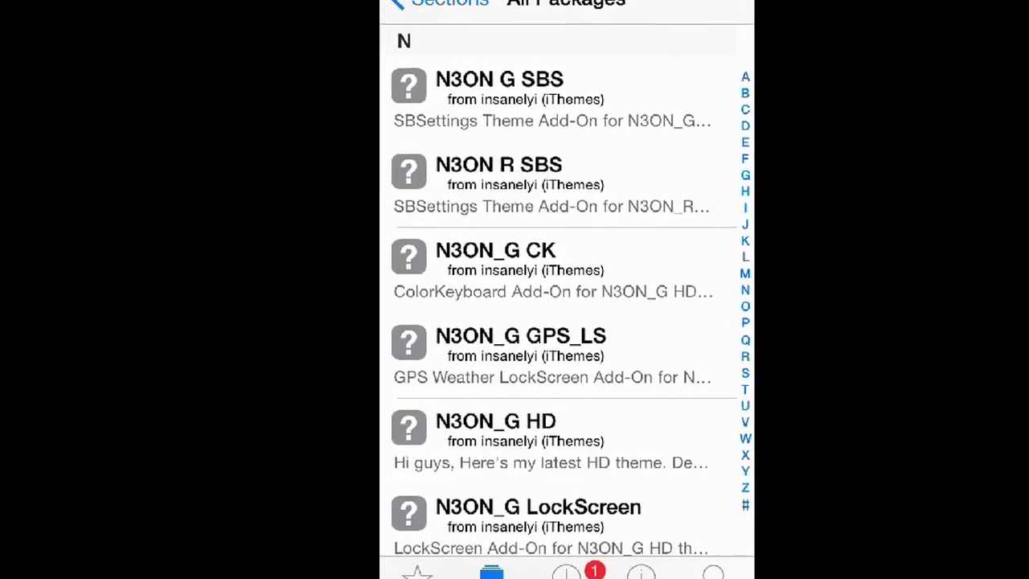
Find and open the nds4ios (Stable) package, then return to the home screen
{"action": "scroll", "coordinate": [575, 322], "scroll_direction": "down", "scroll_amount": 10}
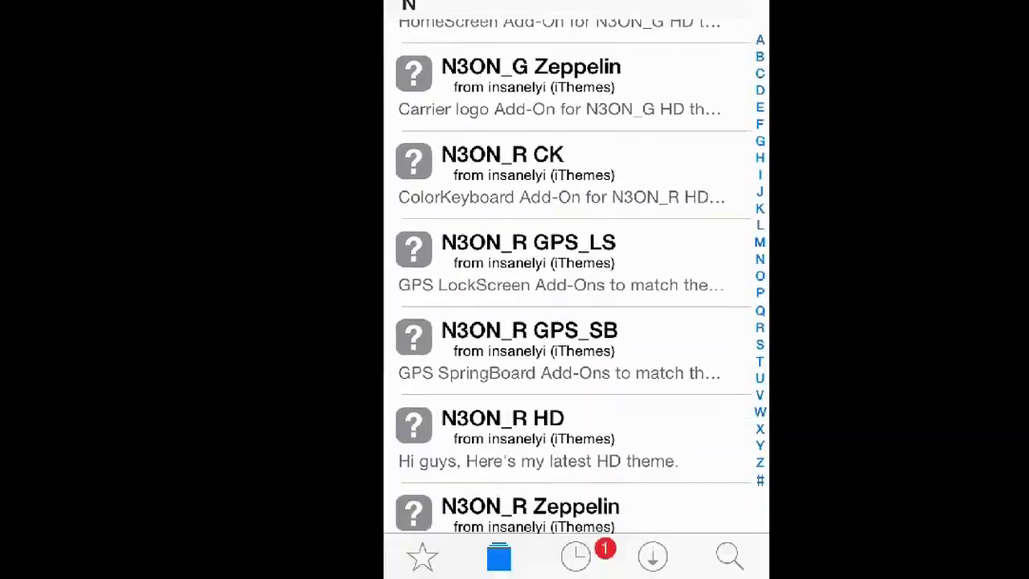
{"action": "scroll", "coordinate": [575, 322], "scroll_direction": "down", "scroll_amount": 5}
{"action": "scroll", "coordinate": [575, 322], "scroll_direction": "down", "scroll_amount": 5}
{"action": "scroll", "coordinate": [575, 321], "scroll_direction": "down", "scroll_amount": 5}
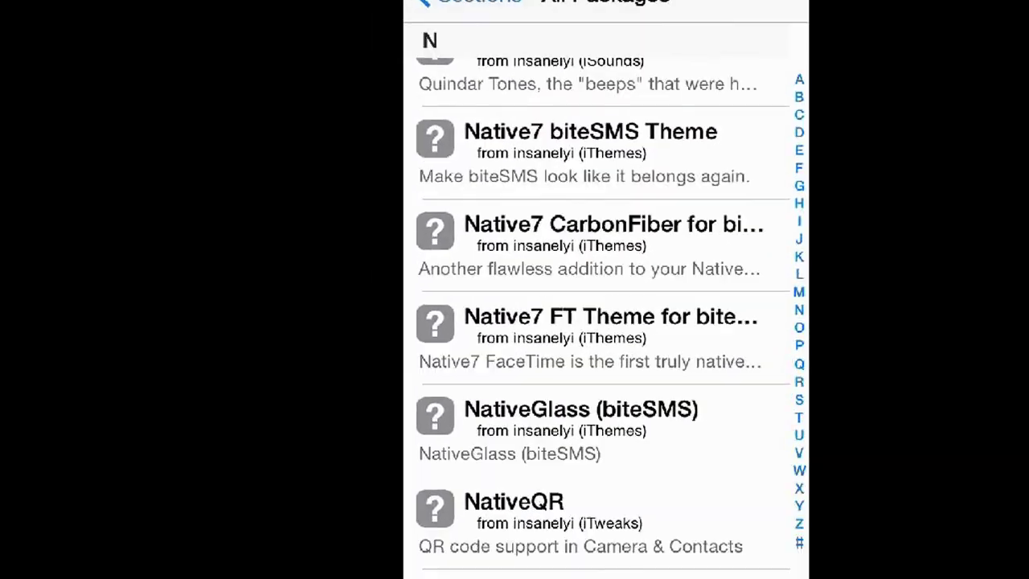
{"action": "scroll", "coordinate": [575, 321], "scroll_direction": "down", "scroll_amount": 5}
{"action": "scroll", "coordinate": [575, 322], "scroll_direction": "down", "scroll_amount": 5}
{"action": "scroll", "coordinate": [575, 321], "scroll_direction": "down", "scroll_amount": 5}
{"action": "scroll", "coordinate": [575, 321], "scroll_direction": "down", "scroll_amount": 5}
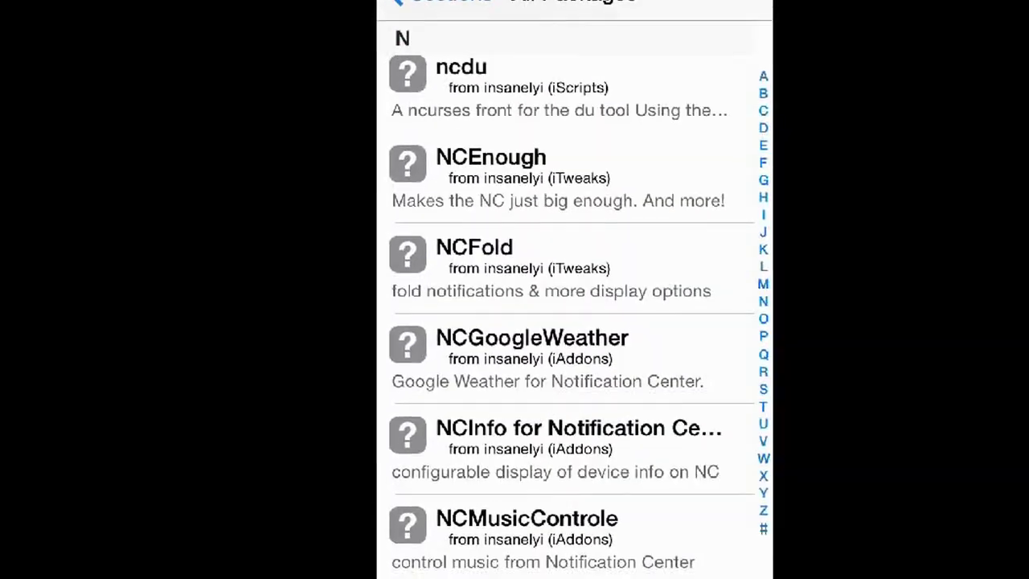
{"action": "scroll", "coordinate": [575, 321], "scroll_direction": "down", "scroll_amount": 5}
{"action": "scroll", "coordinate": [574, 322], "scroll_direction": "down", "scroll_amount": 5}
{"action": "scroll", "coordinate": [574, 321], "scroll_direction": "up", "scroll_amount": 3}
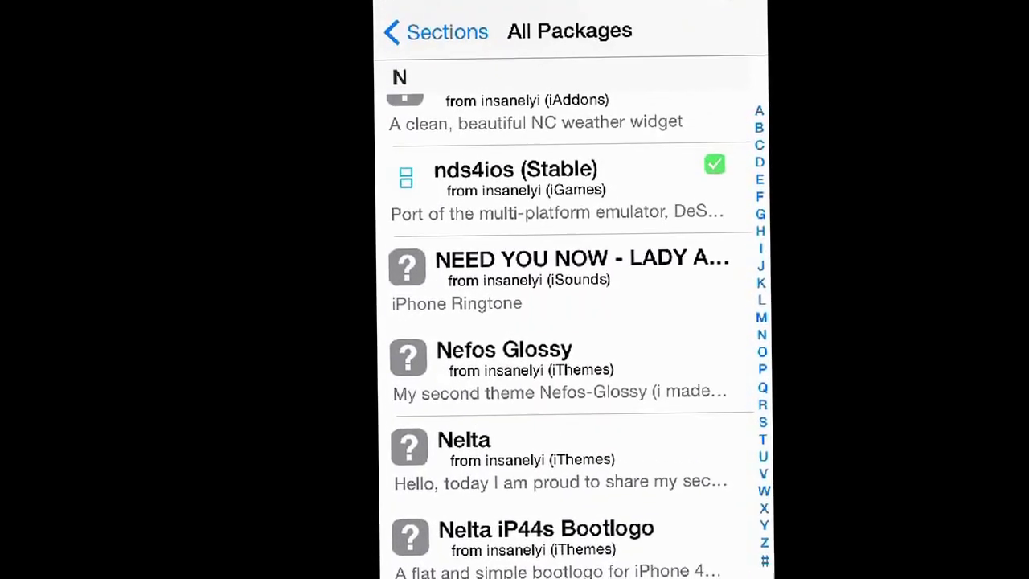
{"action": "left_click", "coordinate": [574, 173]}
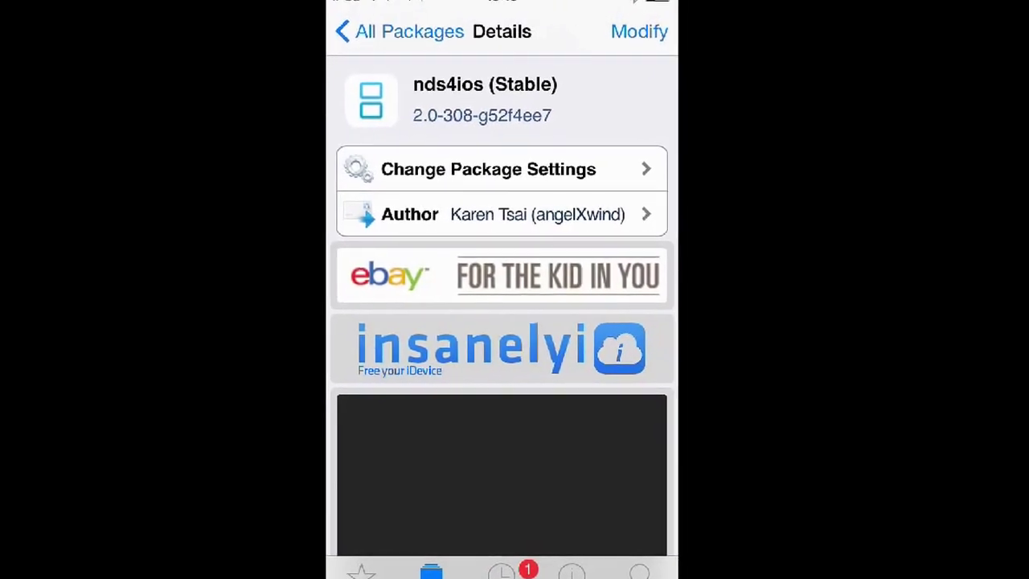
{"action": "key", "text": "super"}
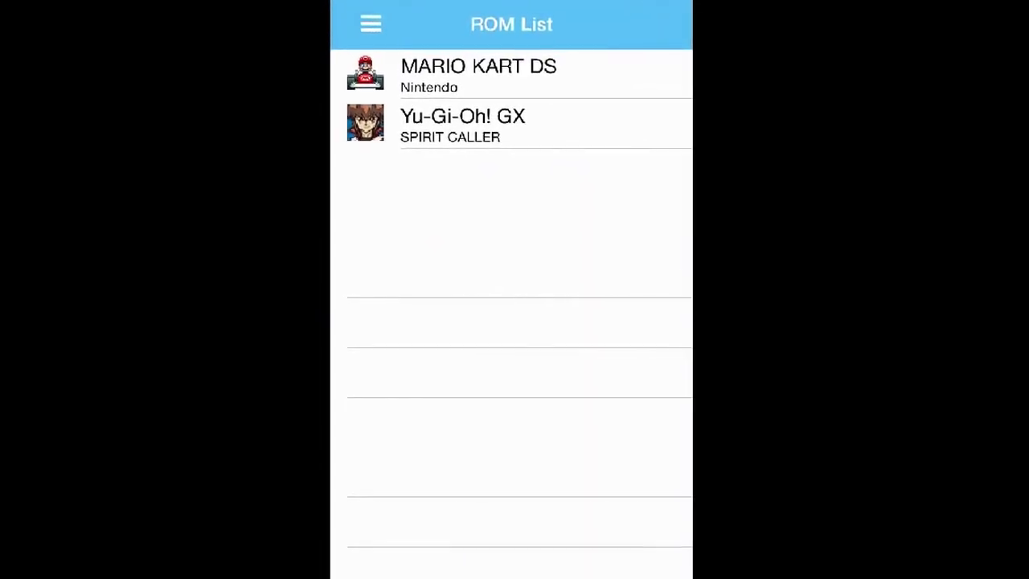
Exit nds4ios to the home screen and open the Other app folder
{"action": "key", "text": "super"}
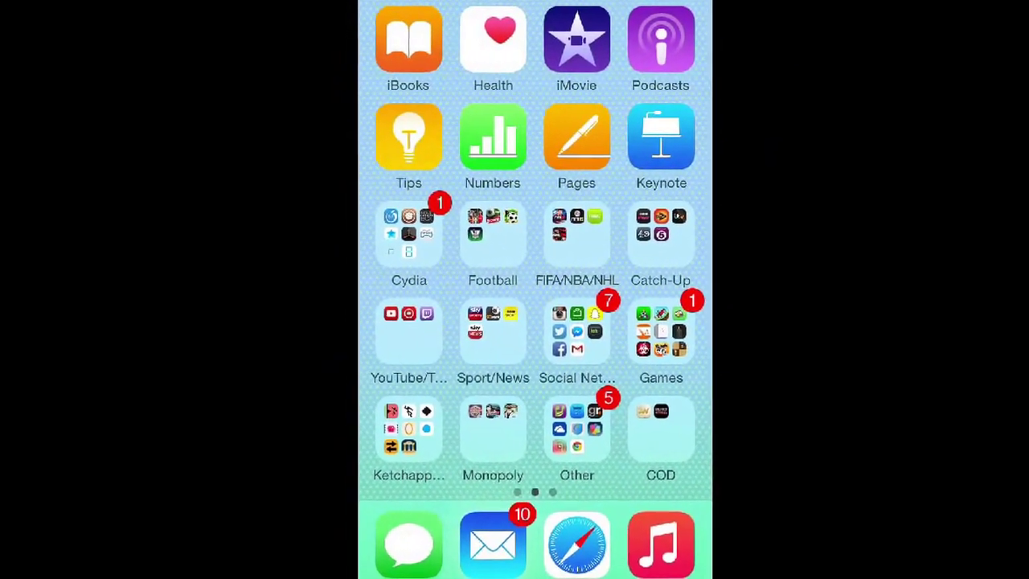
{"action": "scroll", "coordinate": [547, 290], "scroll_direction": "left", "scroll_amount": 1}
{"action": "scroll", "coordinate": [547, 290], "scroll_direction": "right", "scroll_amount": 1}
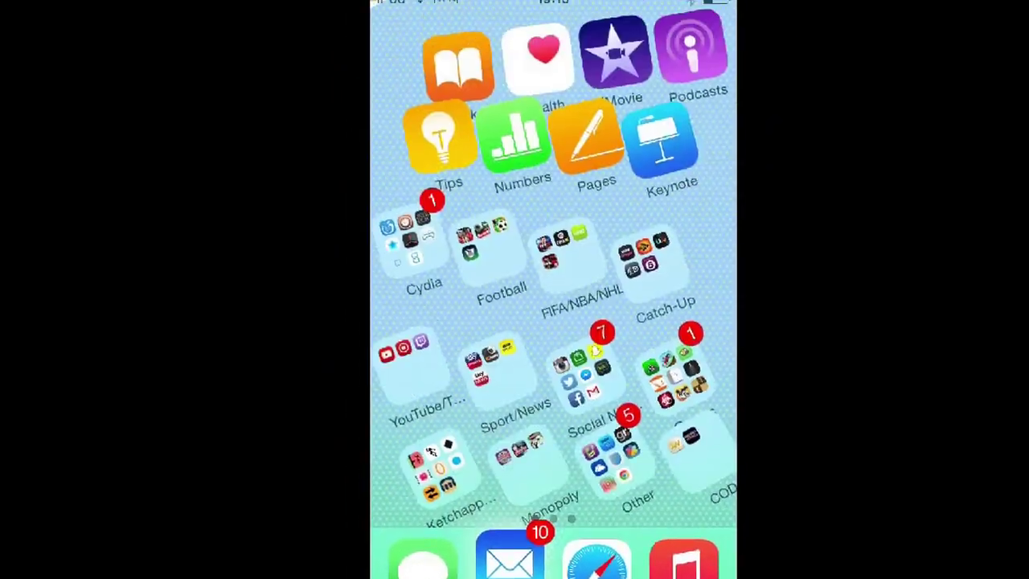
{"action": "left_click", "coordinate": [558, 412]}
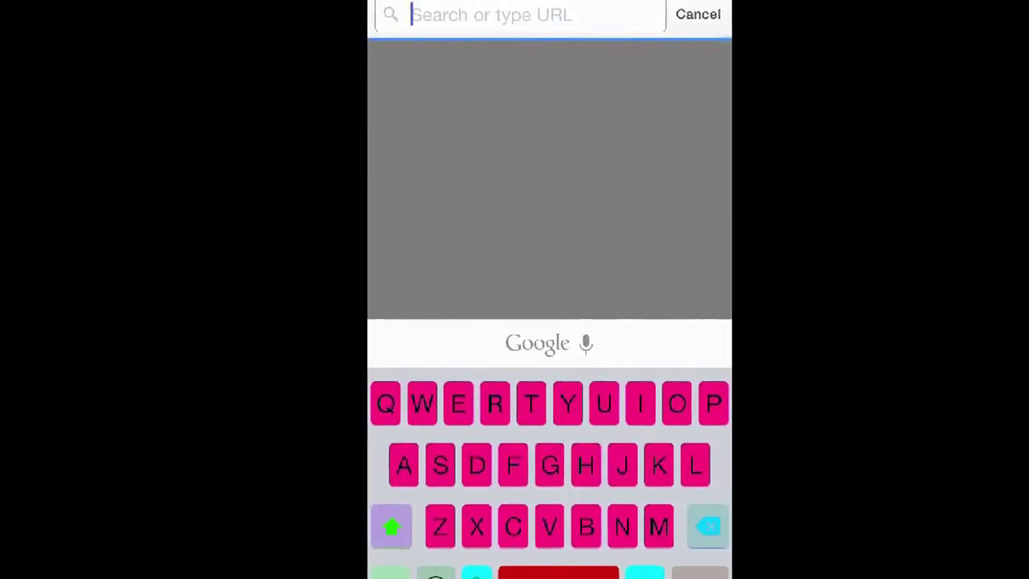
Load coolrom.com from Chrome's address bar
{"action": "type", "text": "co"}
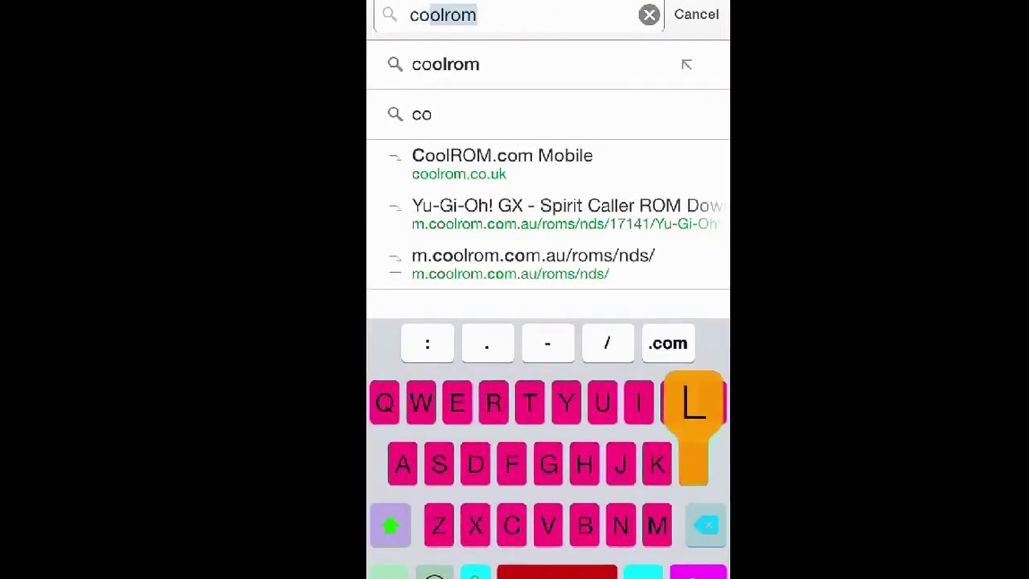
{"action": "type", "text": "ll"}
{"action": "key", "text": "BackSpace"}
{"action": "key", "text": "BackSpace"}
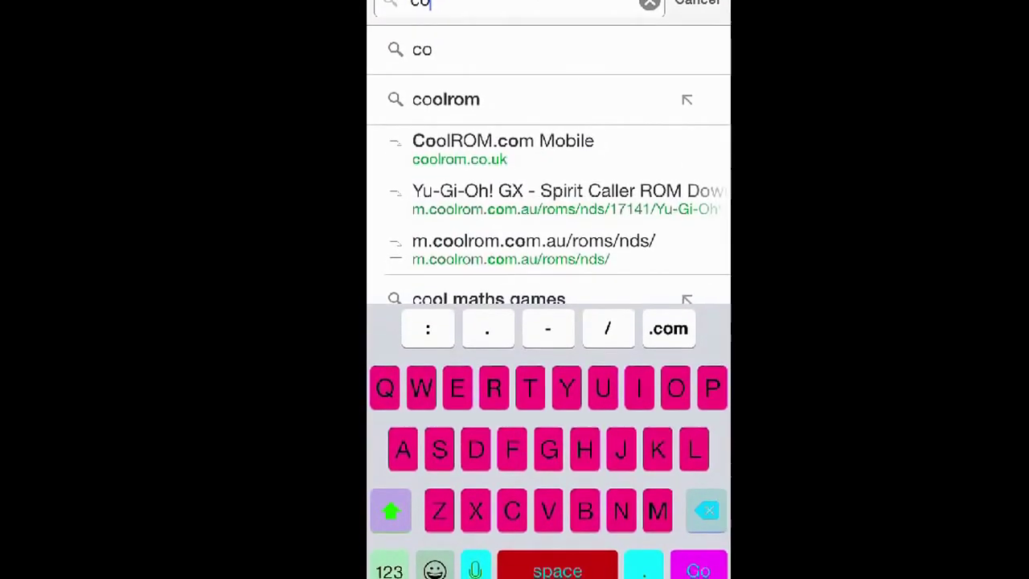
{"action": "type", "text": "olro"}
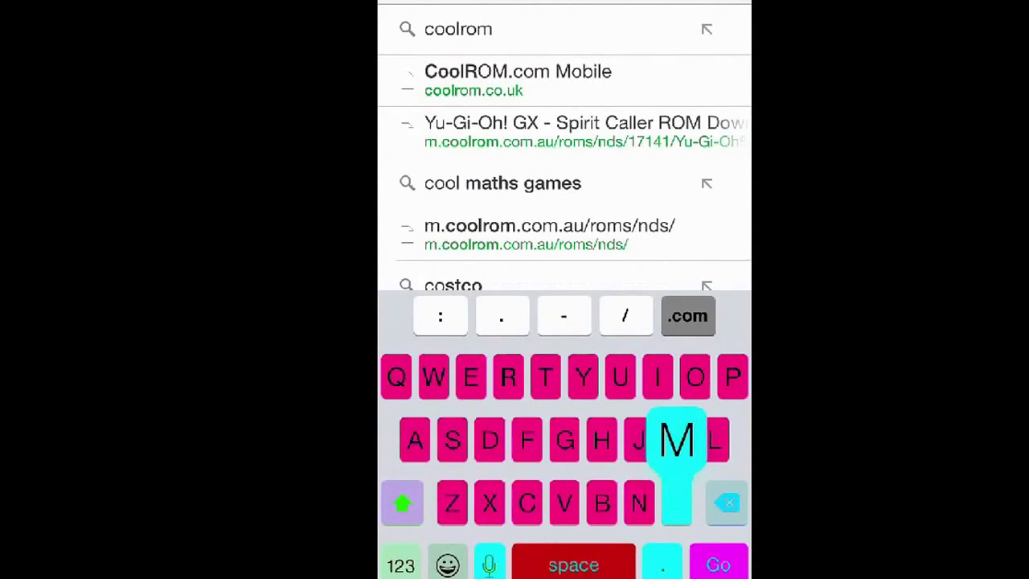
{"action": "type", "text": "m.com"}
{"action": "key", "text": "Return"}
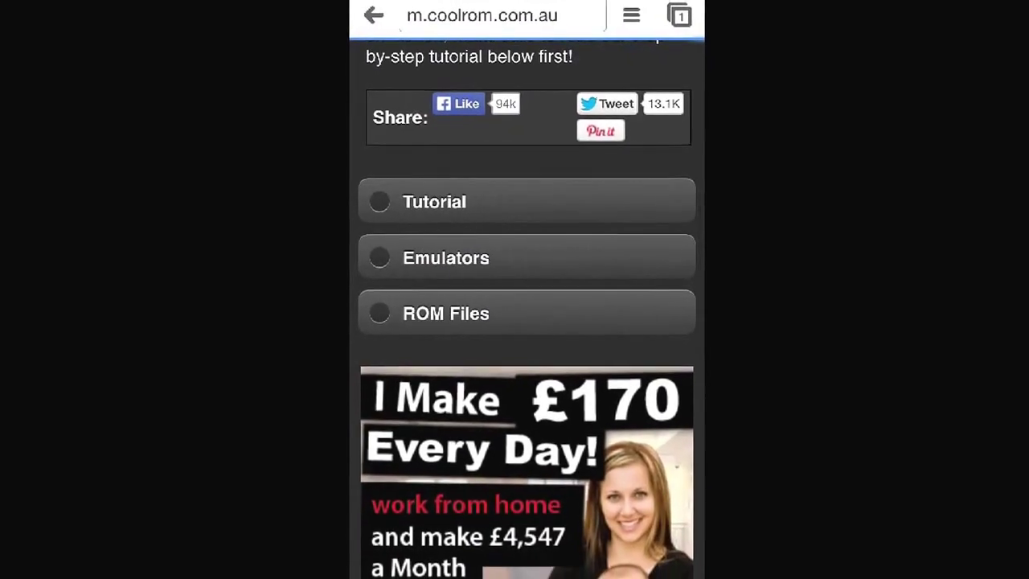
Expand ROM Files and pick Nintendo DS from CoolROM's systems list
{"action": "left_click", "coordinate": [436, 314]}
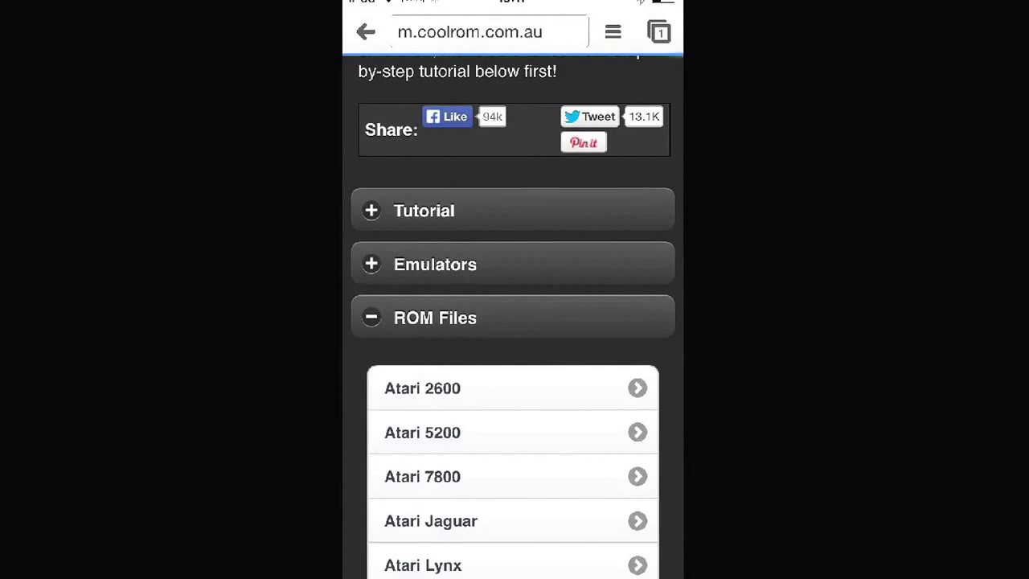
{"action": "scroll", "coordinate": [543, 321], "scroll_direction": "down", "scroll_amount": 4}
{"action": "scroll", "coordinate": [528, 322], "scroll_direction": "down", "scroll_amount": 1}
{"action": "scroll", "coordinate": [529, 322], "scroll_direction": "down", "scroll_amount": 4}
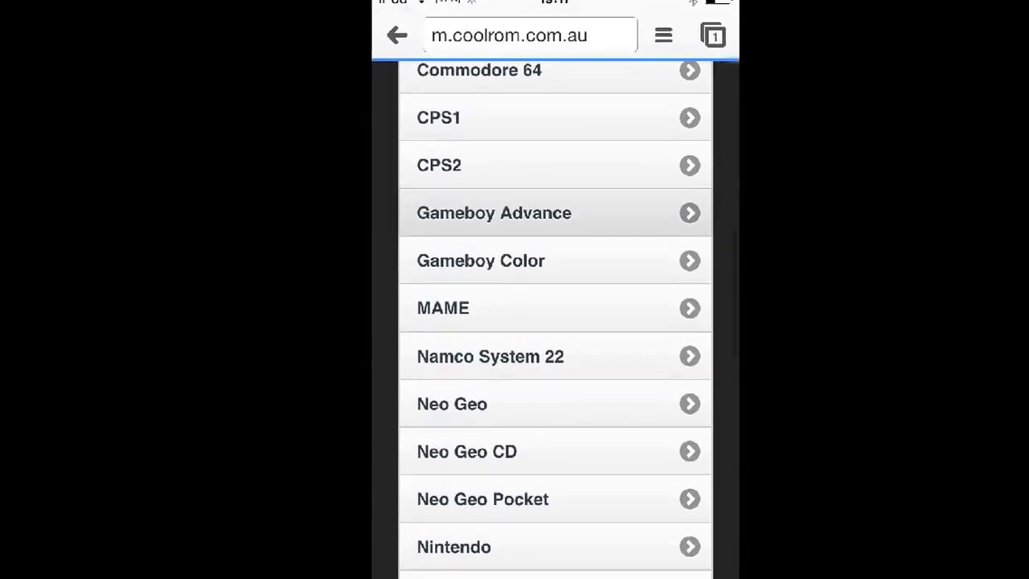
{"action": "scroll", "coordinate": [529, 321], "scroll_direction": "down", "scroll_amount": 10}
{"action": "scroll", "coordinate": [528, 322], "scroll_direction": "up", "scroll_amount": 5}
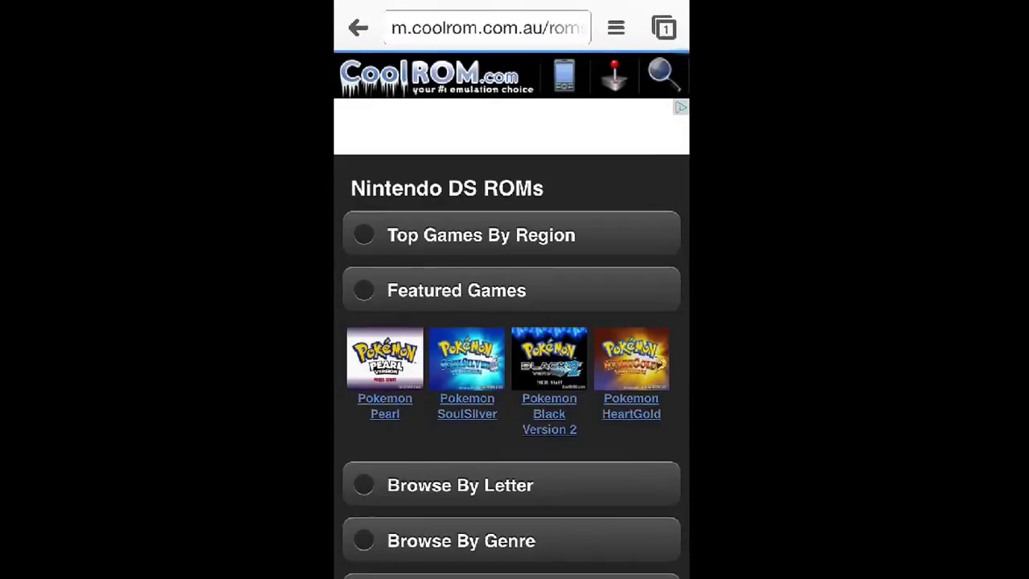
Open Yu-Gi-Oh! 5D's World Championship 2011 - Over the Nexus from the Top 25 Downloaded list
{"action": "scroll", "coordinate": [512, 321], "scroll_direction": "down", "scroll_amount": 3}
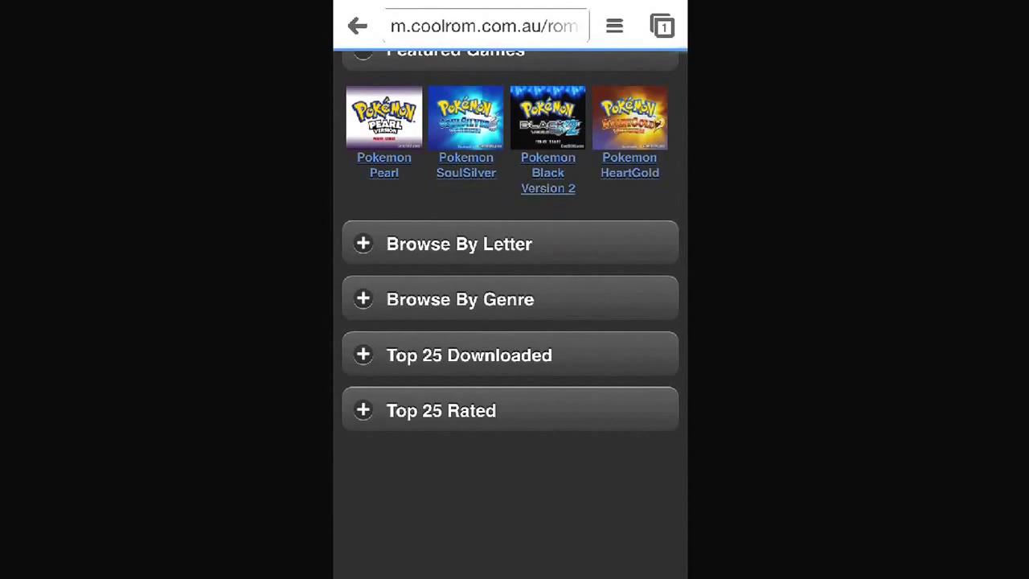
{"action": "left_click", "coordinate": [481, 369]}
{"action": "scroll", "coordinate": [525, 322], "scroll_direction": "down", "scroll_amount": 5}
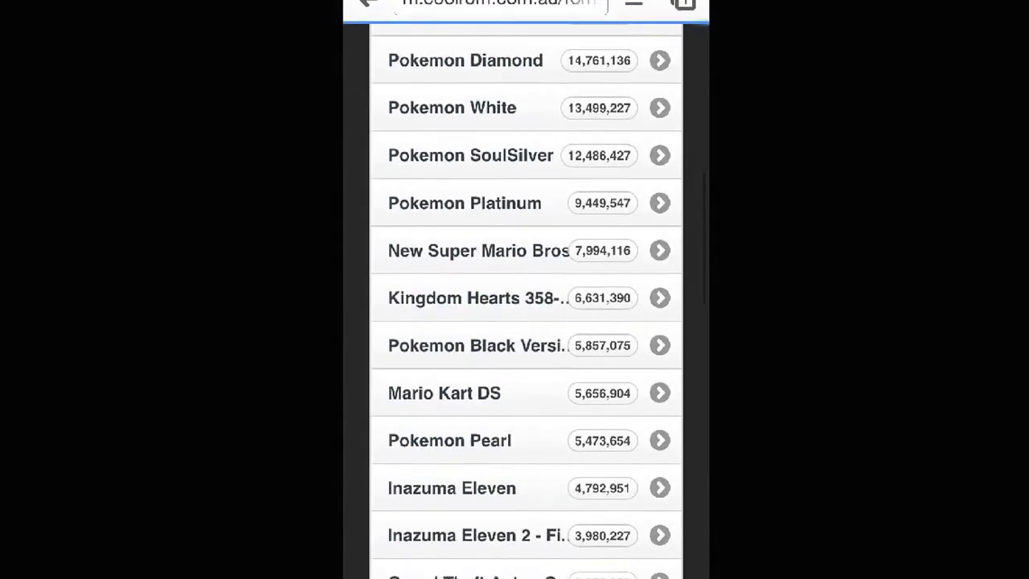
{"action": "scroll", "coordinate": [522, 322], "scroll_direction": "up", "scroll_amount": 10}
{"action": "scroll", "coordinate": [523, 322], "scroll_direction": "down", "scroll_amount": 5}
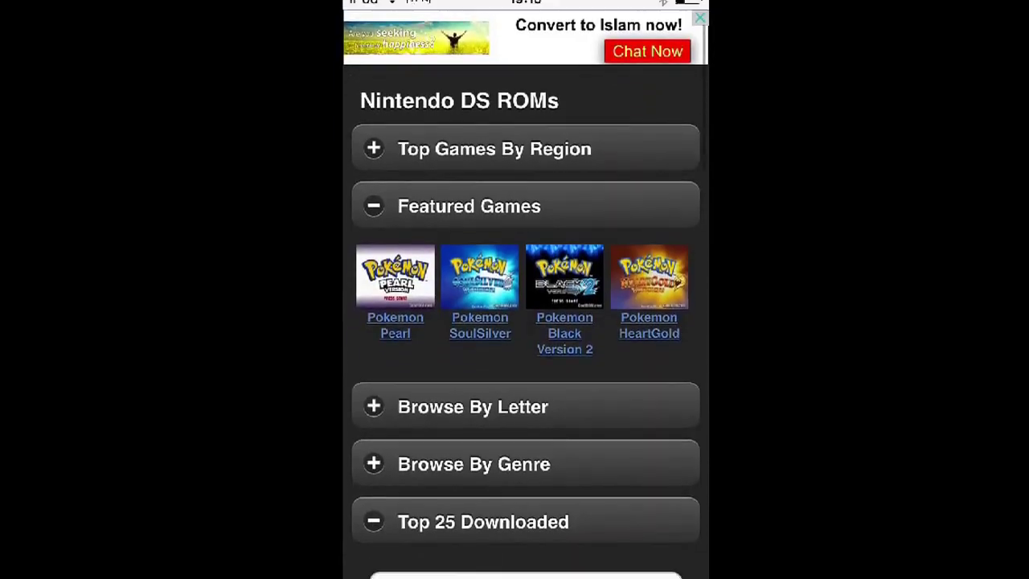
{"action": "scroll", "coordinate": [514, 322], "scroll_direction": "down", "scroll_amount": 5}
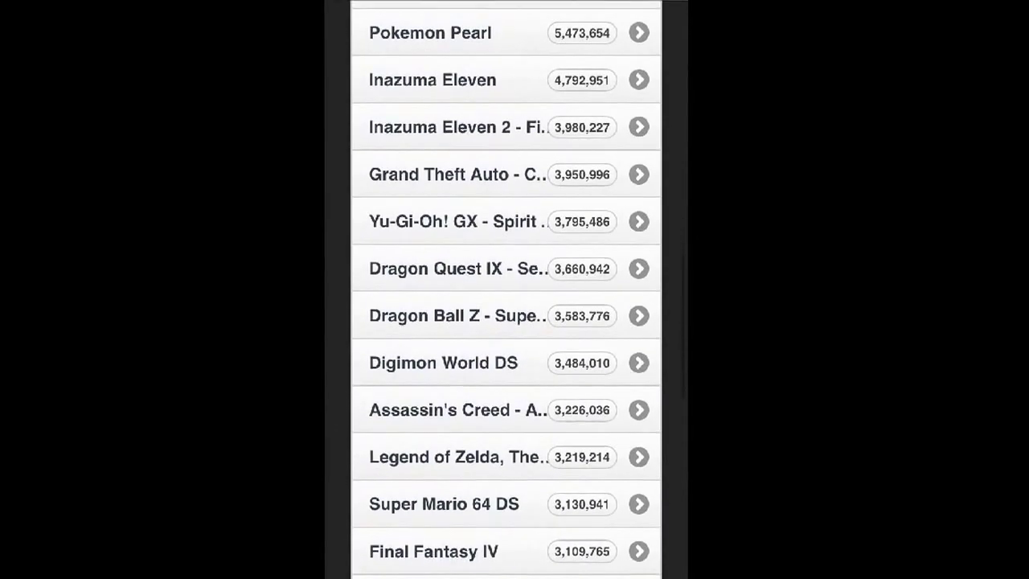
{"action": "scroll", "coordinate": [506, 322], "scroll_direction": "down", "scroll_amount": 5}
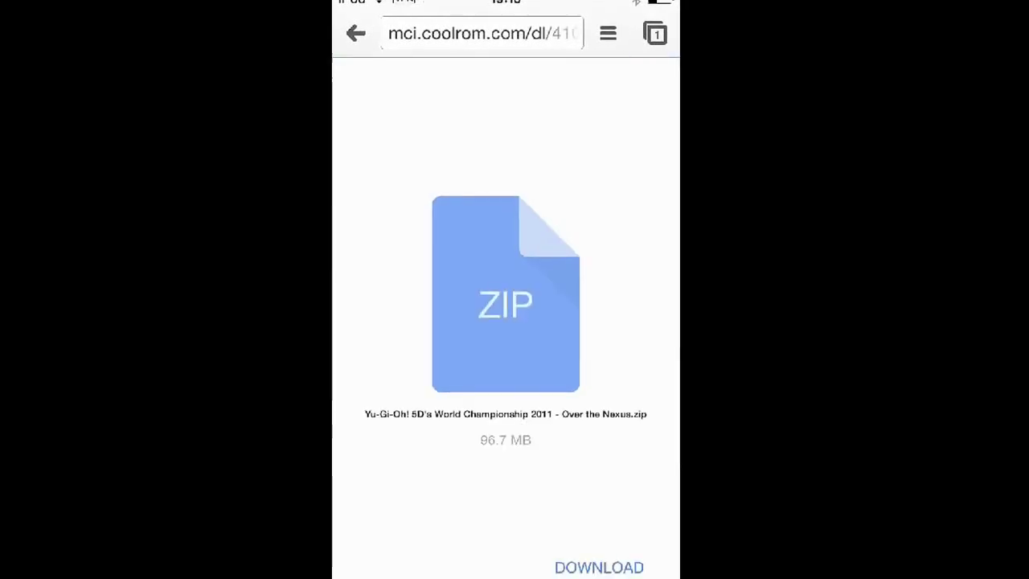
Download the 96.7 MB Yu-Gi-Oh! 5D's World Championship 2011 zip from CoolROM
{"action": "left_click", "coordinate": [598, 566]}
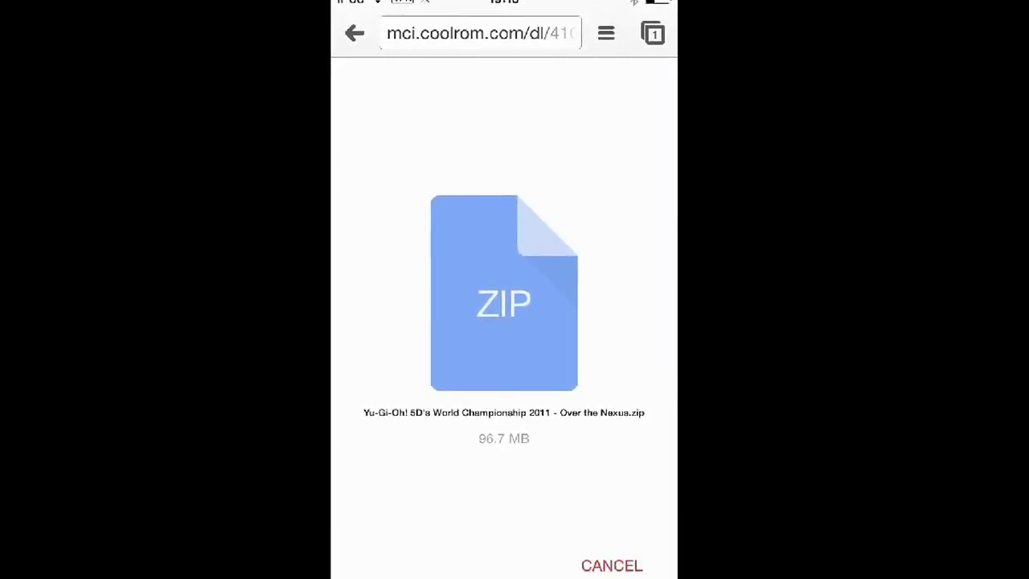